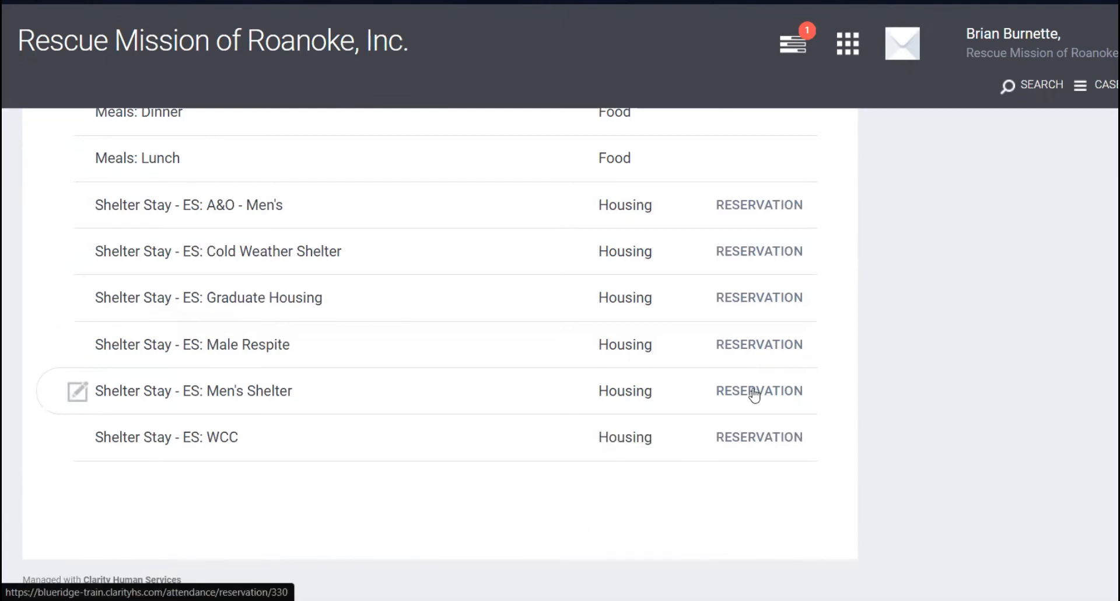
Open the reservation chart for Shelter Stay - ES: Men's Shelter and look over the Main Room bed slots
{"action": "left_click", "coordinate": [756, 393]}
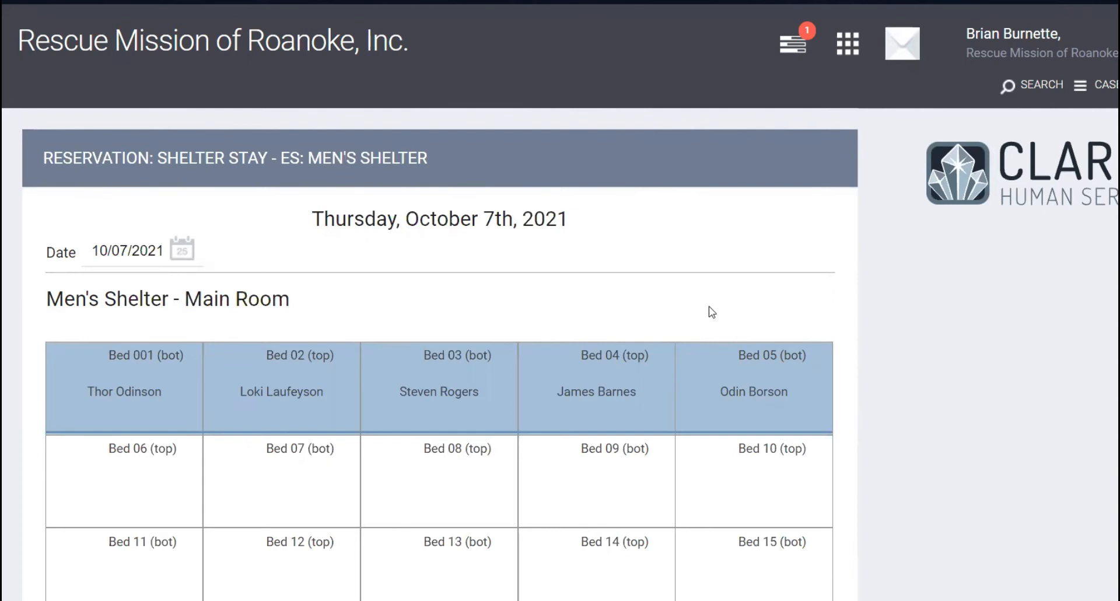
{"action": "scroll", "coordinate": [712, 312], "scroll_direction": "down", "scroll_amount": 1}
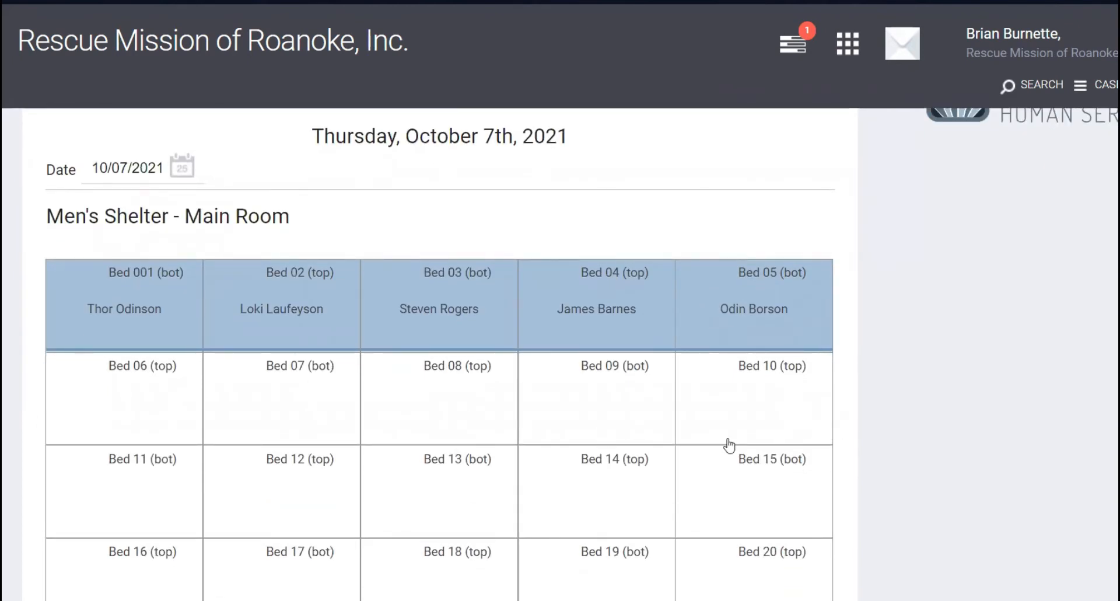
{"action": "scroll", "coordinate": [737, 445], "scroll_direction": "down", "scroll_amount": 2}
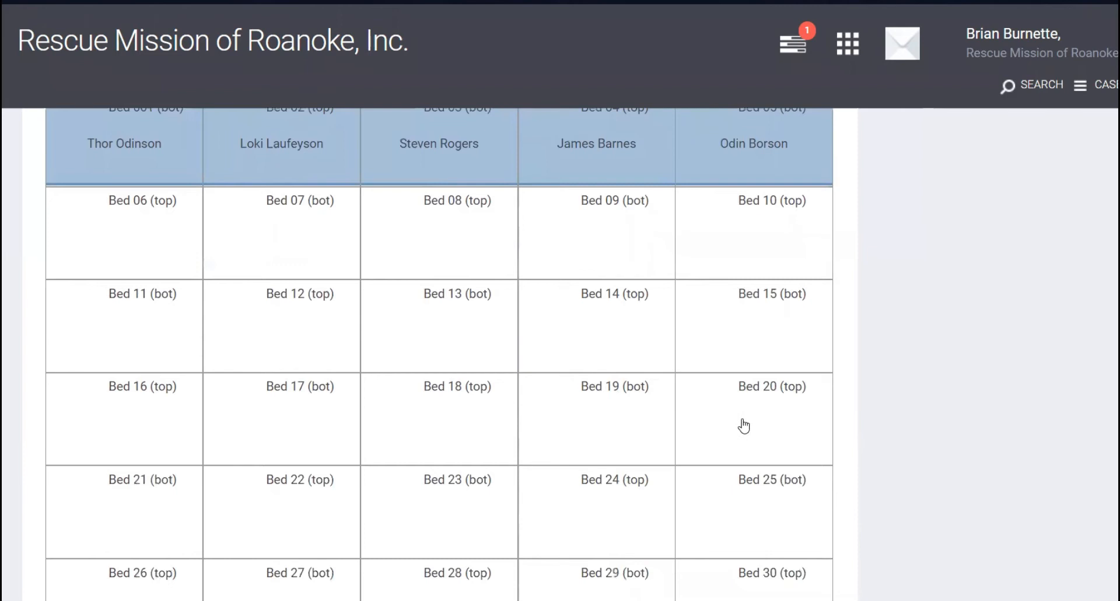
{"action": "scroll", "coordinate": [743, 425], "scroll_direction": "up", "scroll_amount": 2}
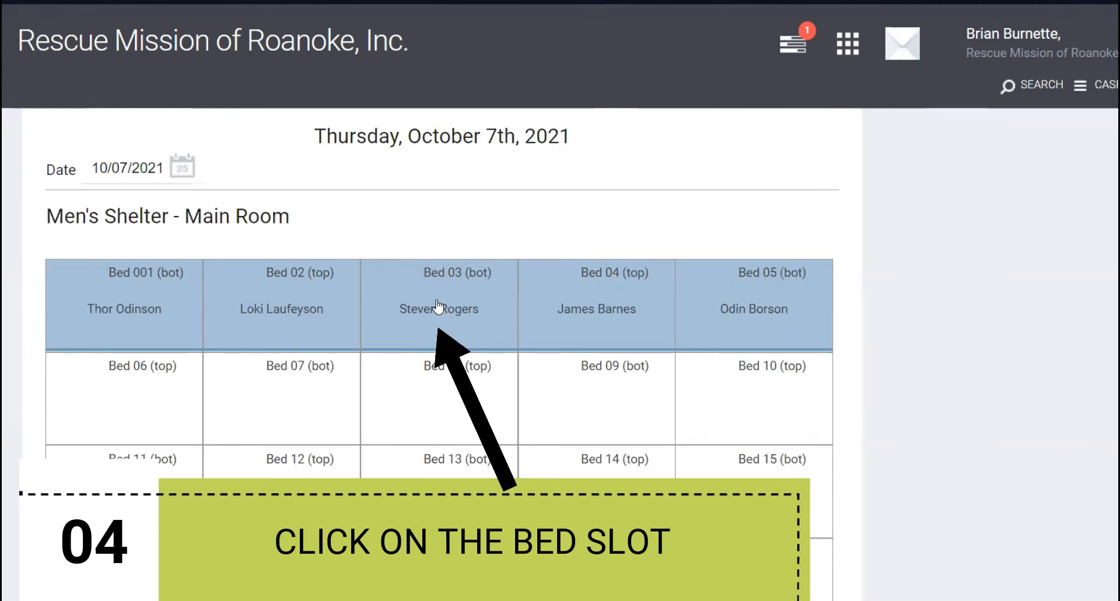
Select the reserved Bed 03 (bot) slot, review its reservation details and switch to that bed's calendar
{"action": "left_click", "coordinate": [438, 306]}
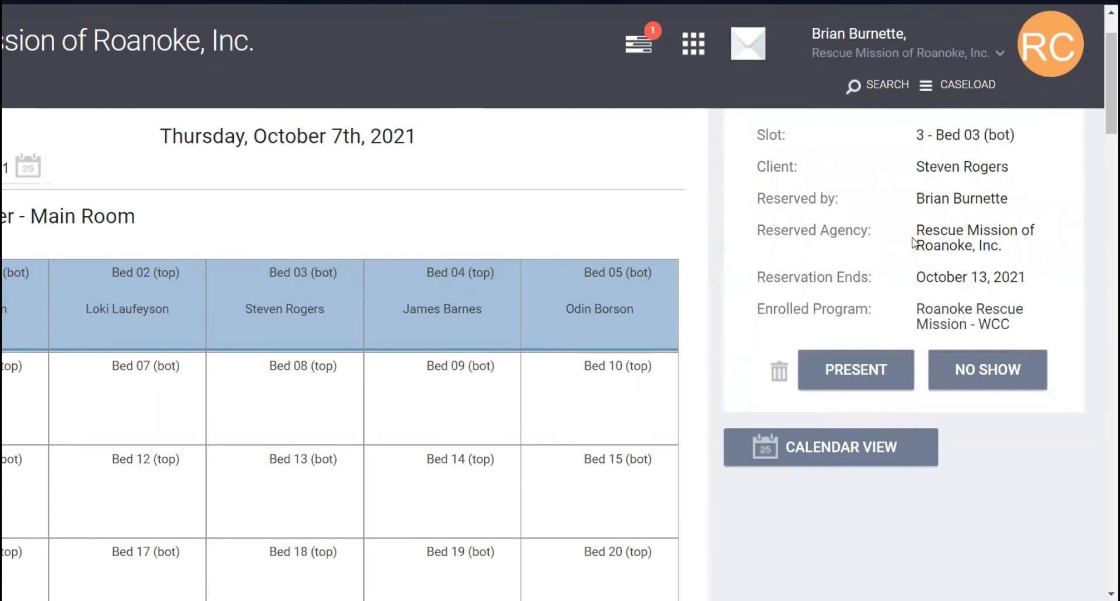
{"action": "scroll", "coordinate": [907, 239], "scroll_direction": "up", "scroll_amount": 2}
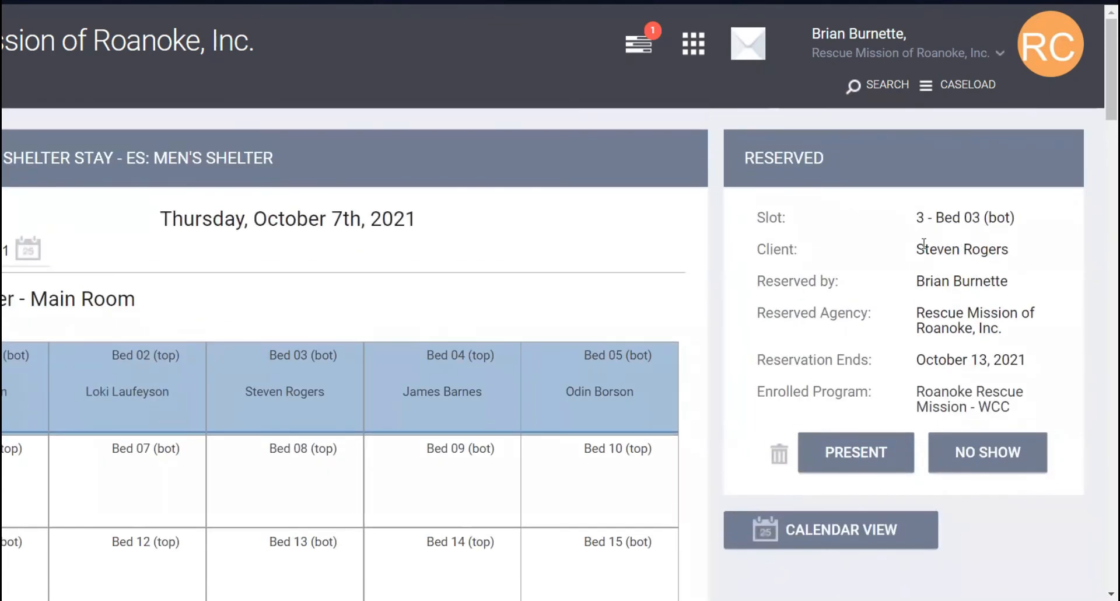
{"action": "scroll", "coordinate": [891, 252], "scroll_direction": "down", "scroll_amount": 2}
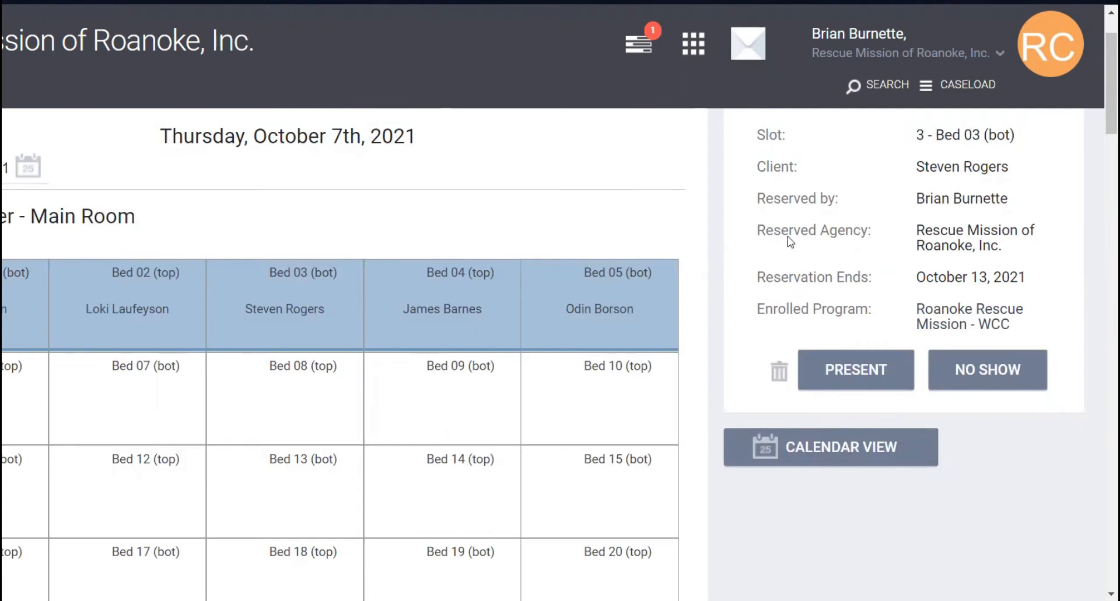
{"action": "scroll", "coordinate": [802, 220], "scroll_direction": "down", "scroll_amount": 1}
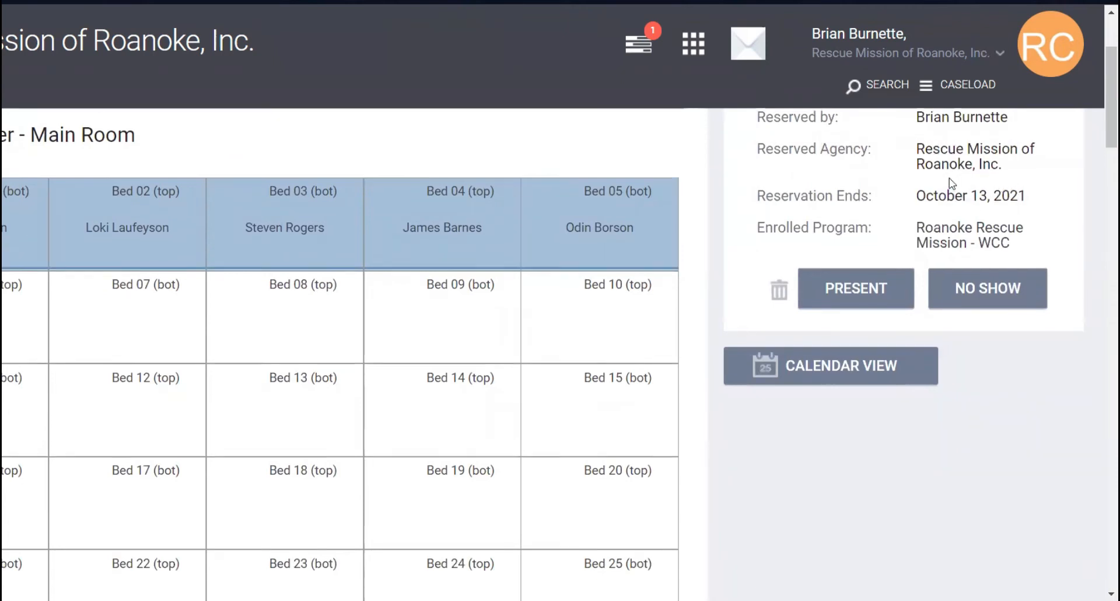
{"action": "scroll", "coordinate": [950, 182], "scroll_direction": "up", "scroll_amount": 1}
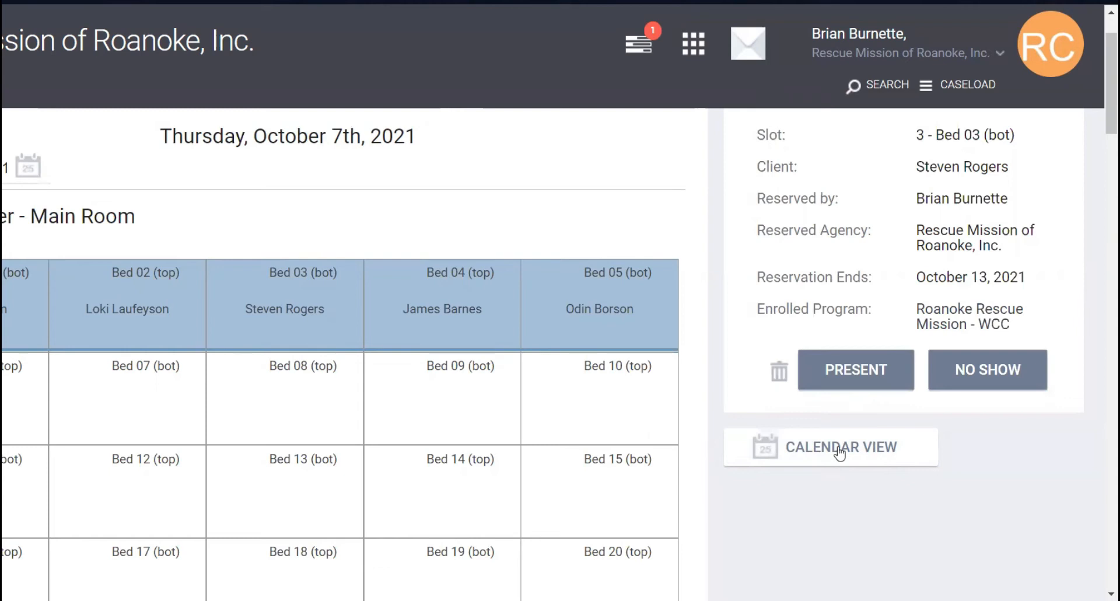
{"action": "left_click", "coordinate": [891, 448]}
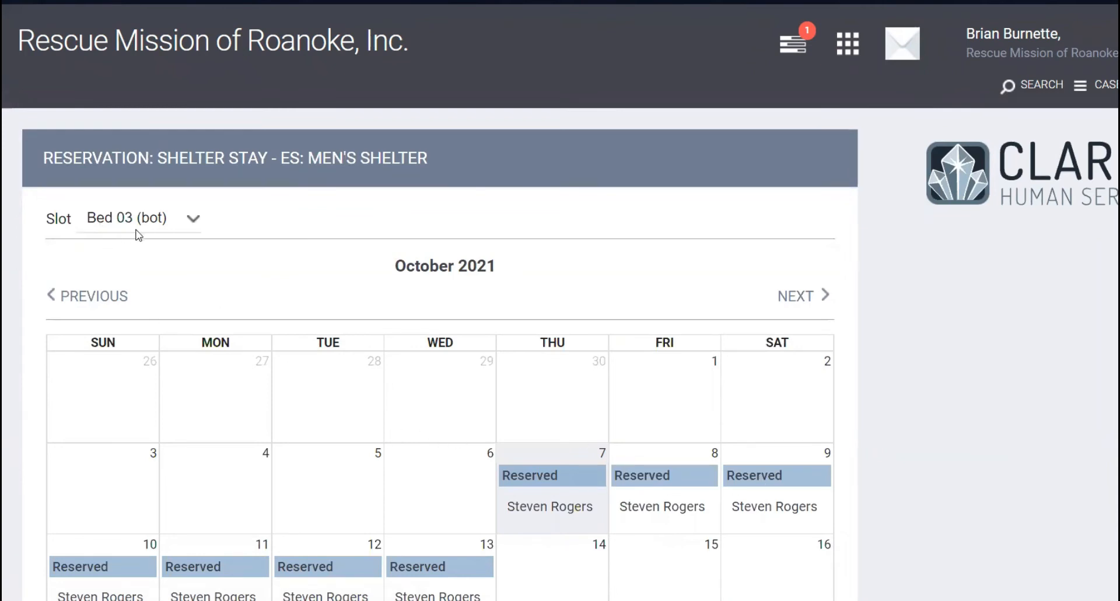
Permanently delete the October 7 reservation for Bed 03 (bot)
{"action": "scroll", "coordinate": [458, 315], "scroll_direction": "down", "scroll_amount": 3}
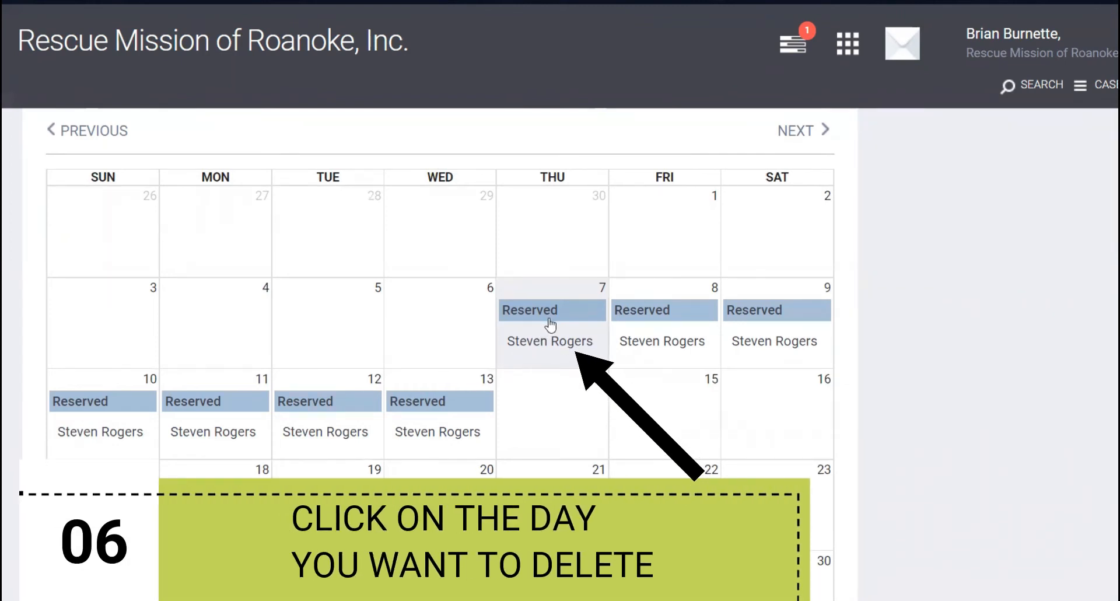
{"action": "left_click", "coordinate": [551, 323]}
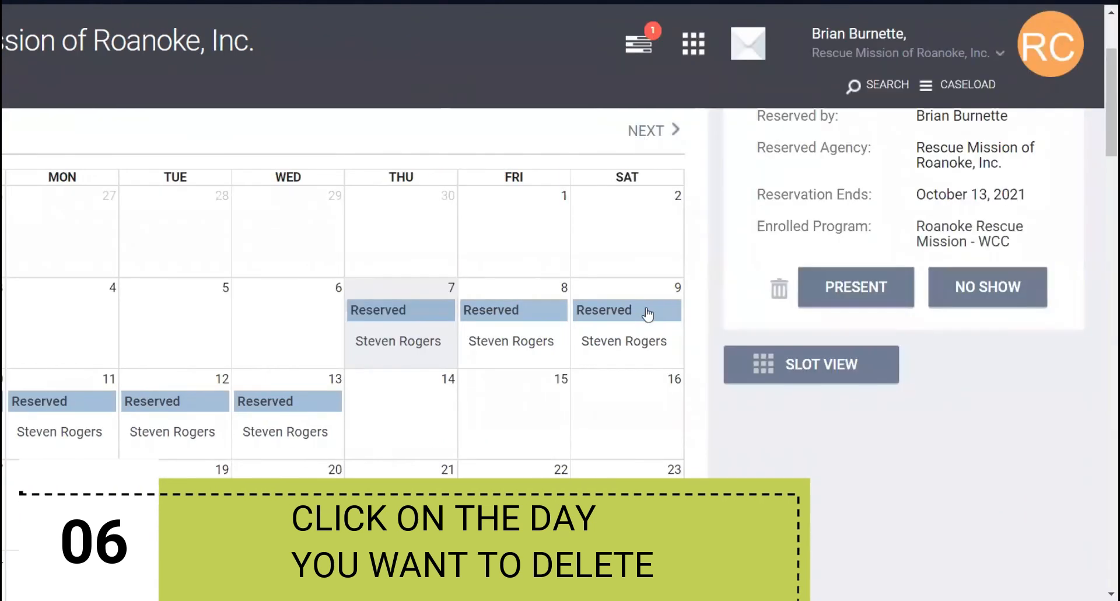
{"action": "scroll", "coordinate": [770, 296], "scroll_direction": "up", "scroll_amount": 3}
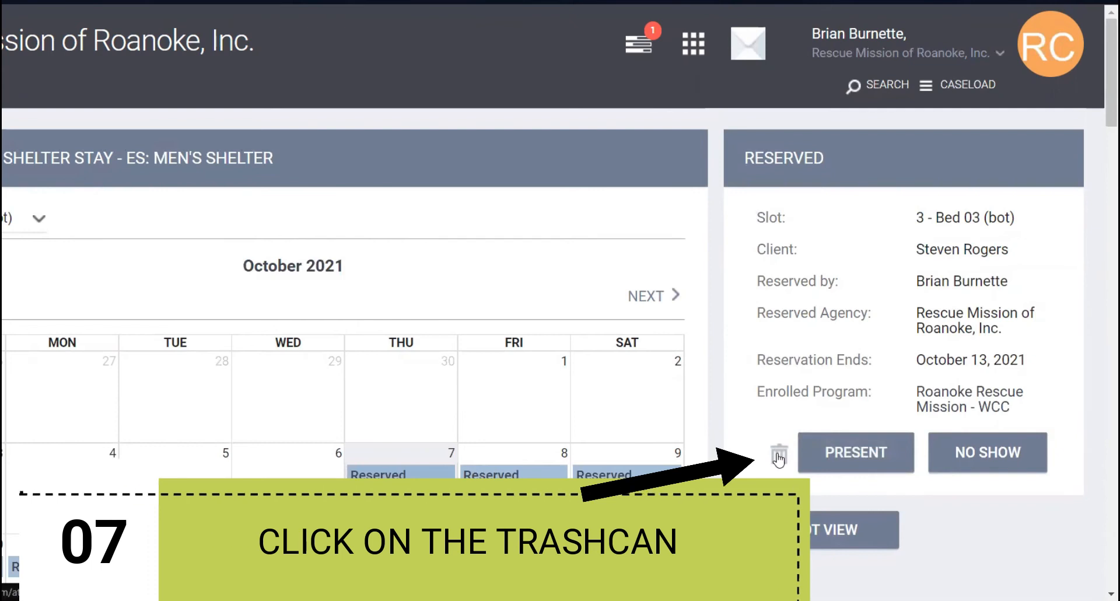
{"action": "left_click", "coordinate": [779, 456]}
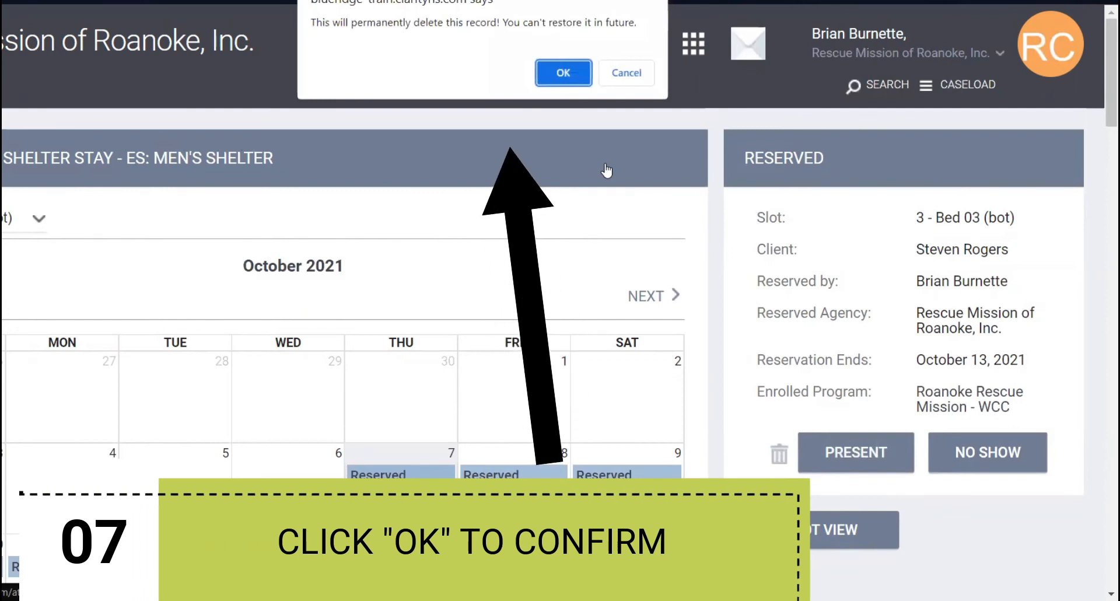
{"action": "left_click", "coordinate": [564, 73]}
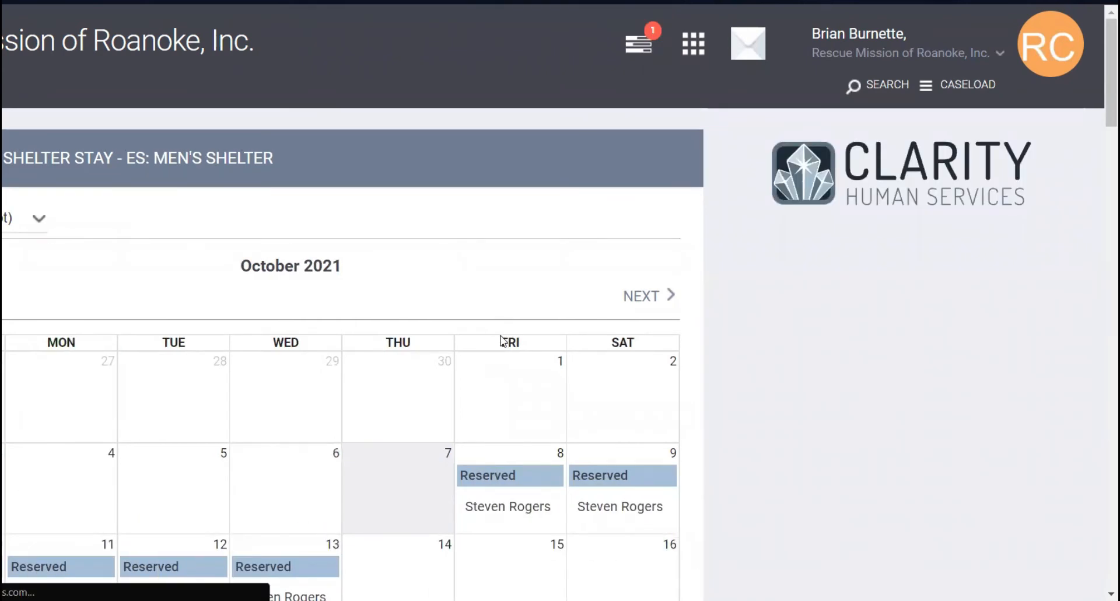
Delete the October 8 and October 9 reservations for Bed 03 (bot)
{"action": "scroll", "coordinate": [504, 350], "scroll_direction": "down", "scroll_amount": 1}
{"action": "left_click", "coordinate": [513, 394]}
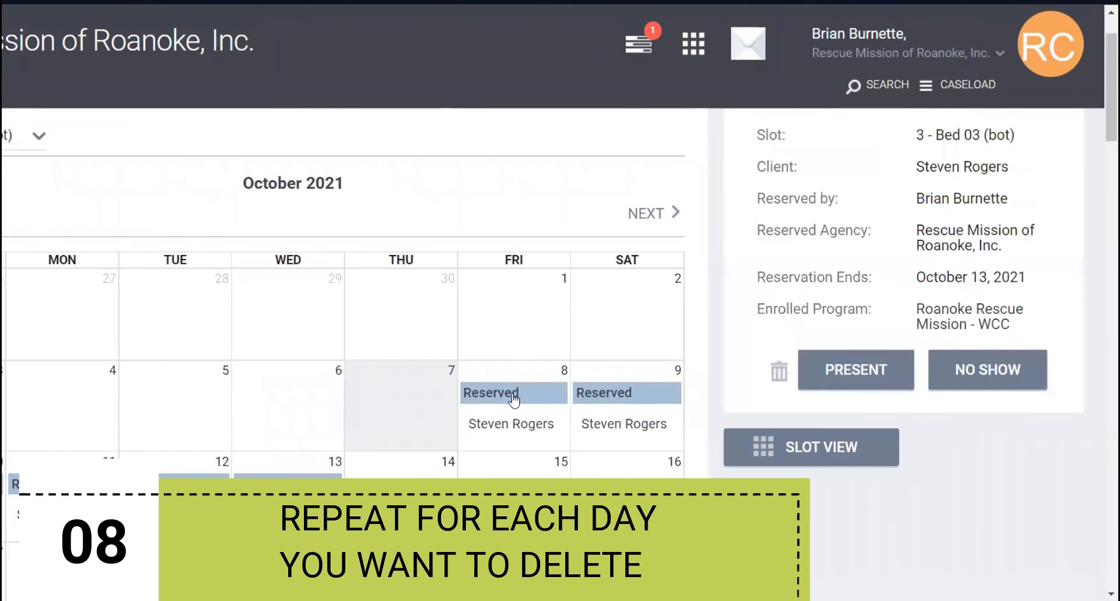
{"action": "left_click", "coordinate": [782, 380]}
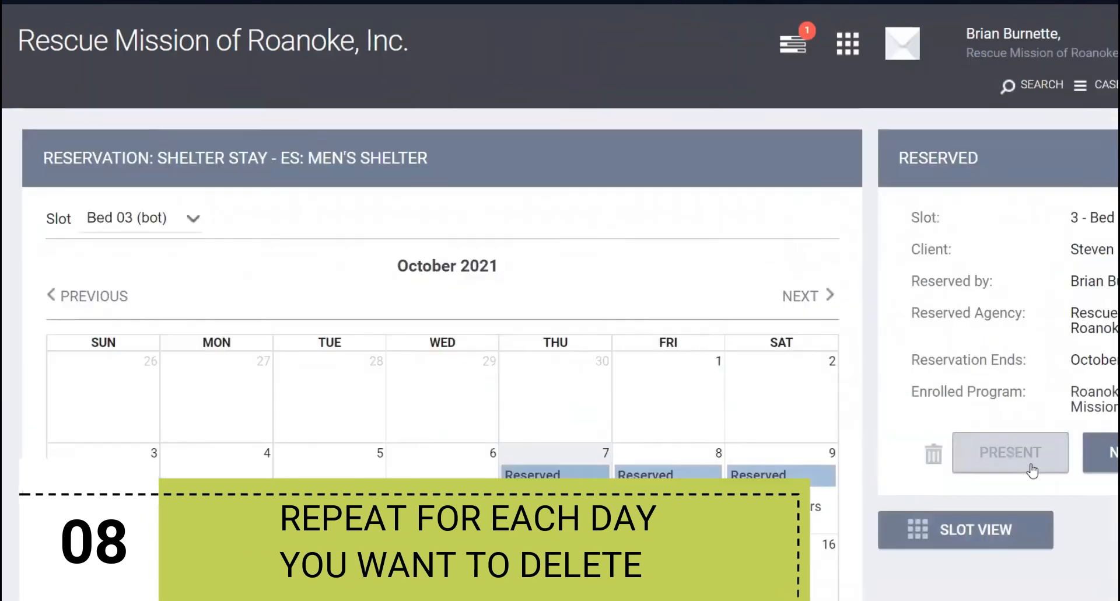
{"action": "left_click", "coordinate": [564, 70]}
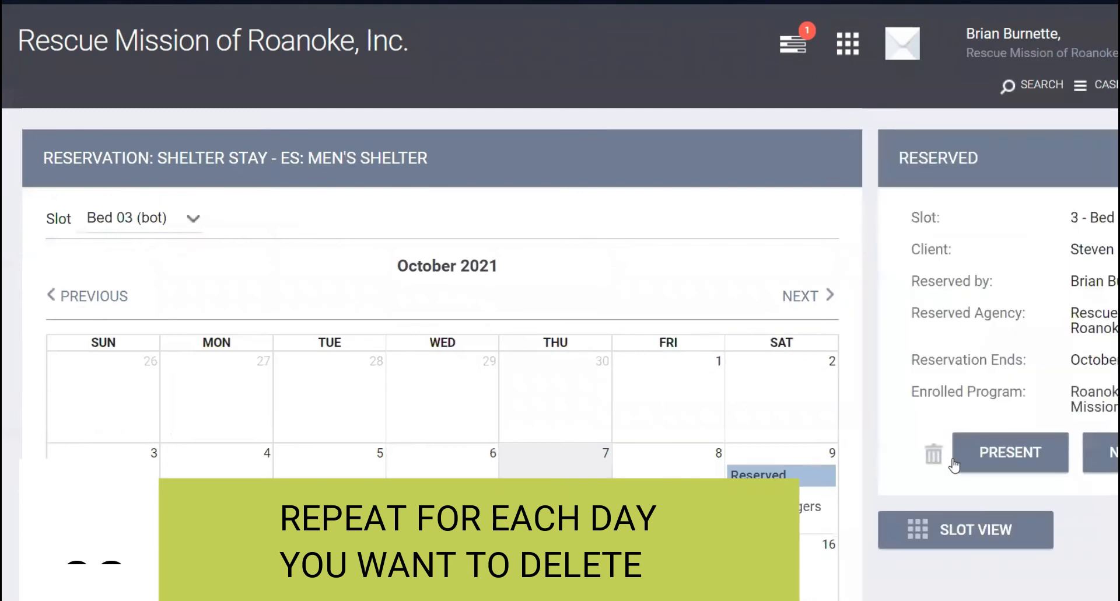
{"action": "left_click", "coordinate": [933, 453]}
{"action": "left_click", "coordinate": [720, 80]}
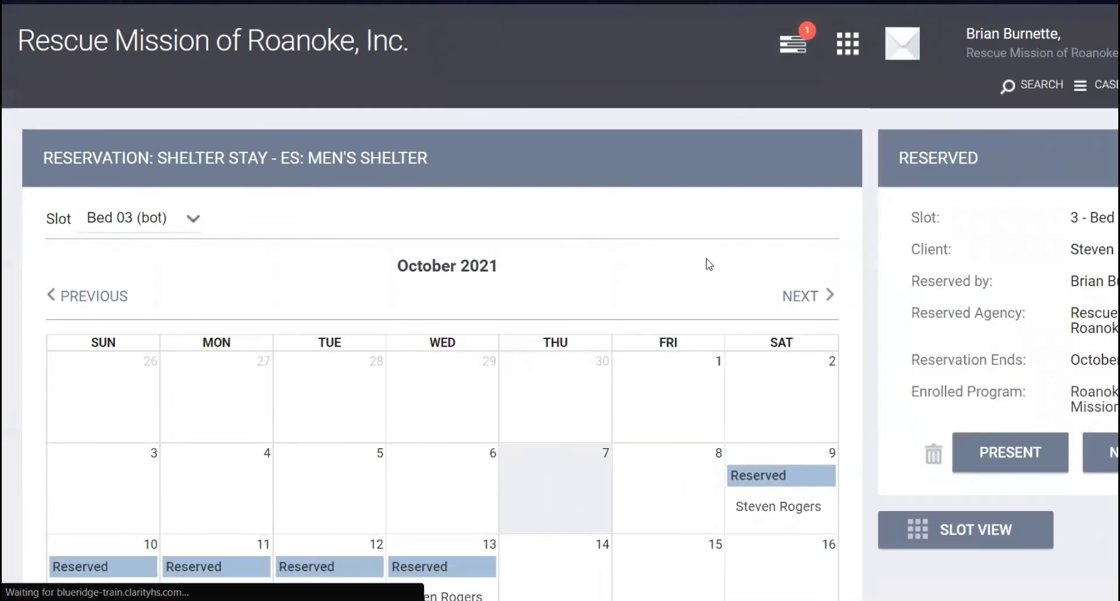
Delete the October 10 and October 11 reservations for Bed 03 (bot)
{"action": "scroll", "coordinate": [680, 268], "scroll_direction": "down", "scroll_amount": 3}
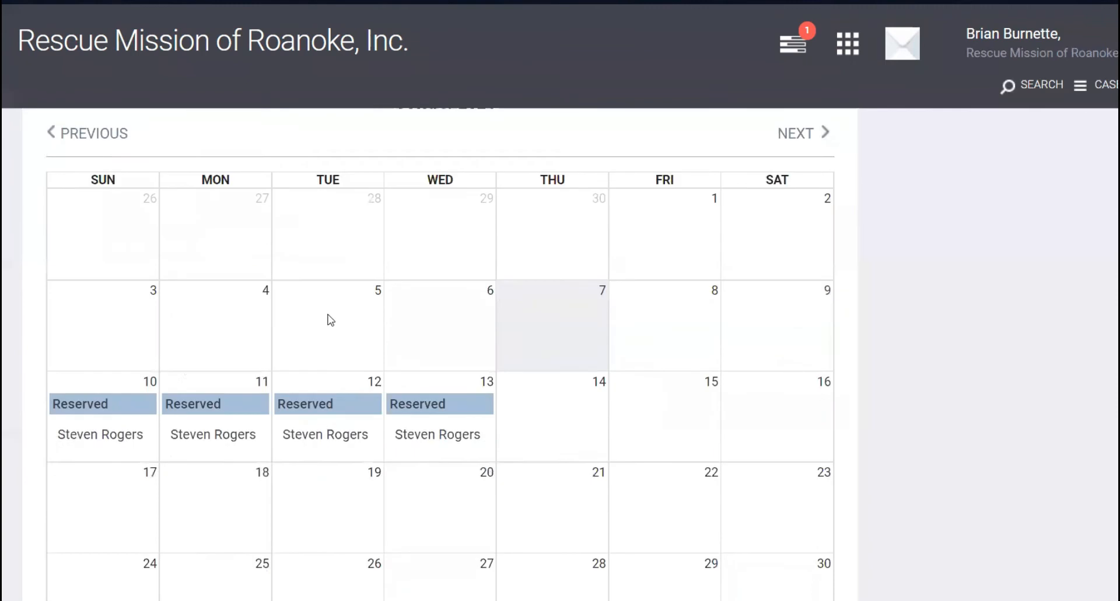
{"action": "left_click", "coordinate": [102, 415]}
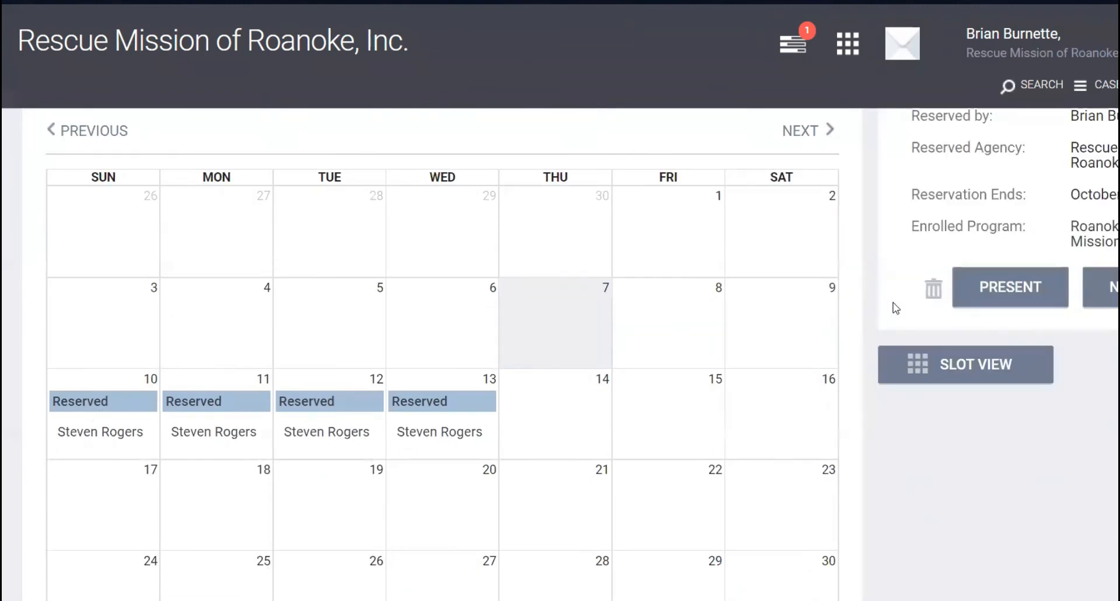
{"action": "left_click", "coordinate": [935, 292]}
{"action": "left_click", "coordinate": [727, 69]}
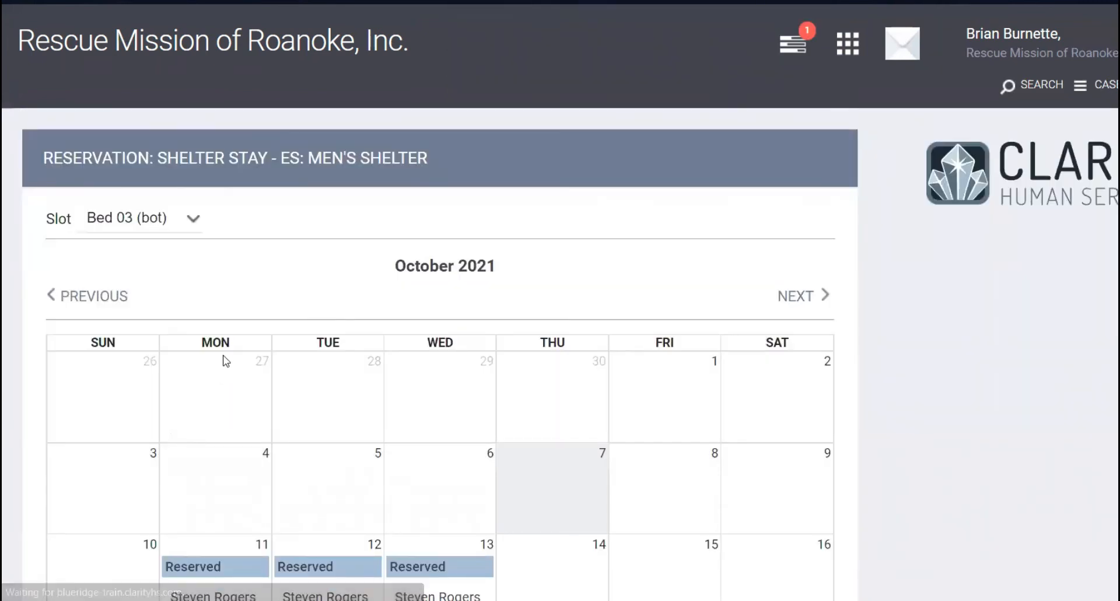
{"action": "left_click", "coordinate": [232, 417]}
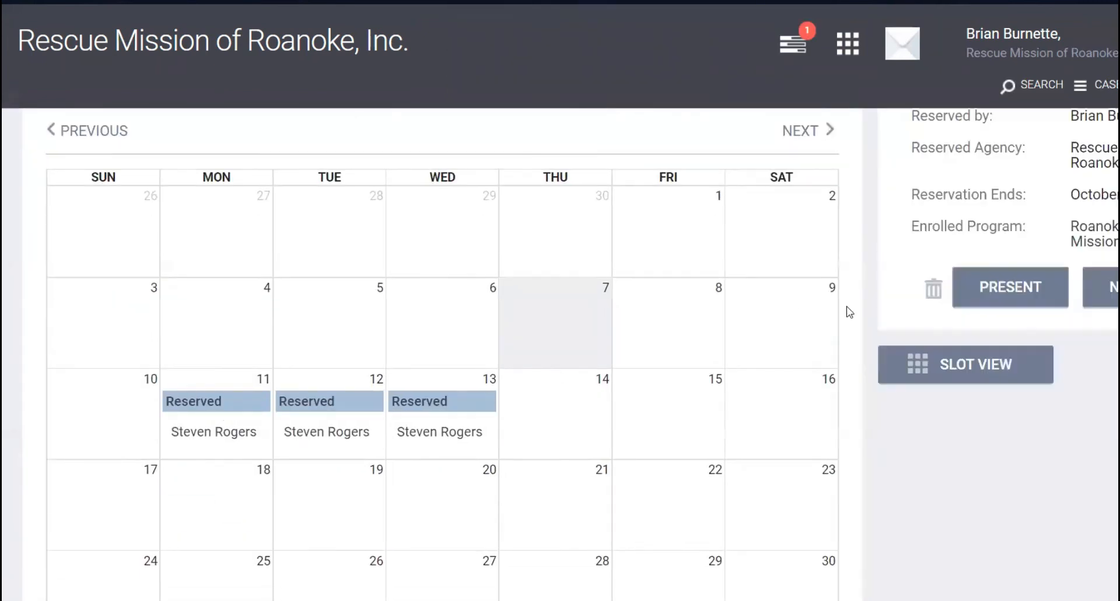
{"action": "left_click", "coordinate": [932, 291]}
{"action": "left_click", "coordinate": [712, 73]}
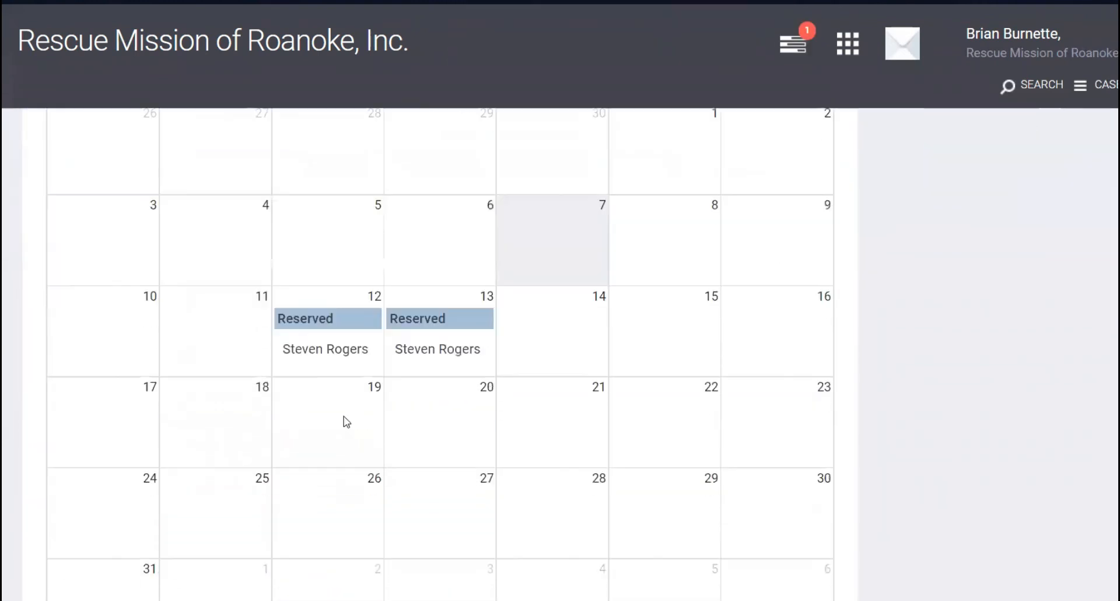
Delete the October 12 and October 13 reservations for Bed 03 (bot)
{"action": "left_click", "coordinate": [319, 336]}
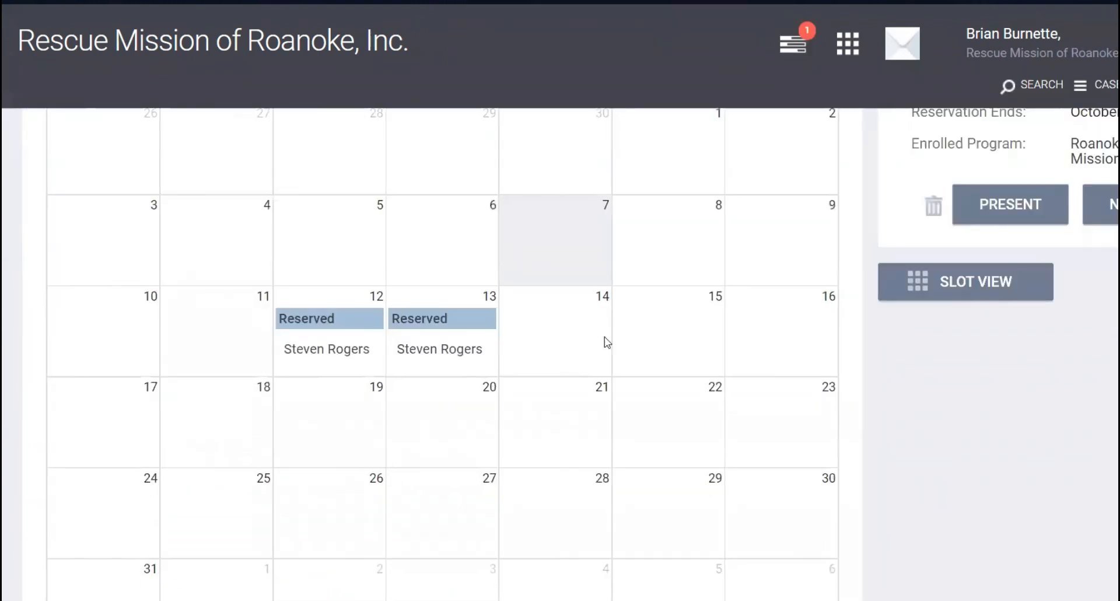
{"action": "left_click", "coordinate": [932, 207]}
{"action": "left_click", "coordinate": [722, 73]}
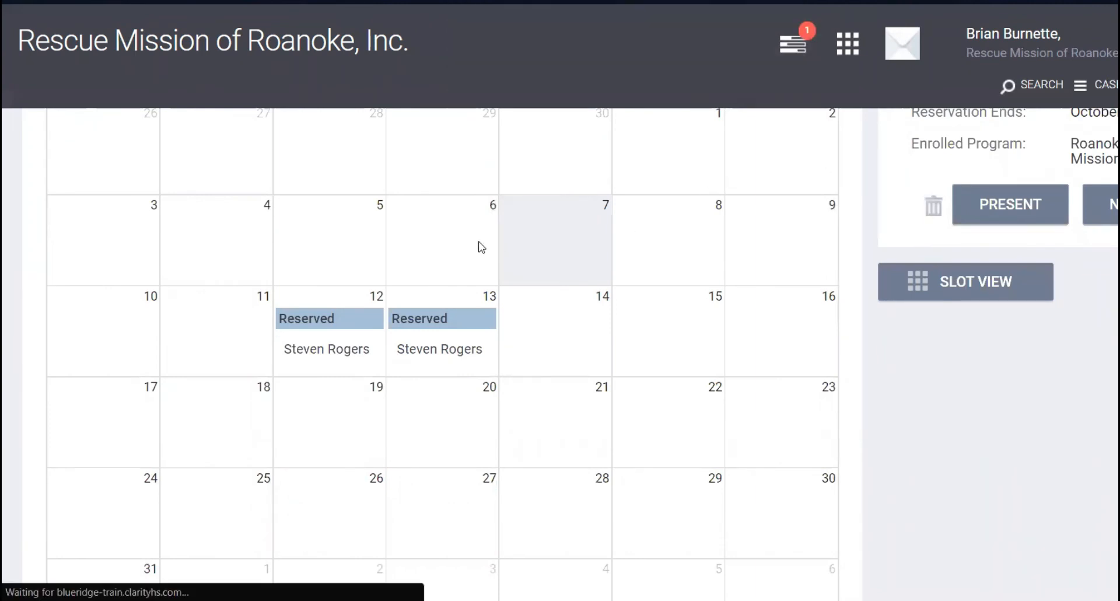
{"action": "left_click", "coordinate": [451, 514]}
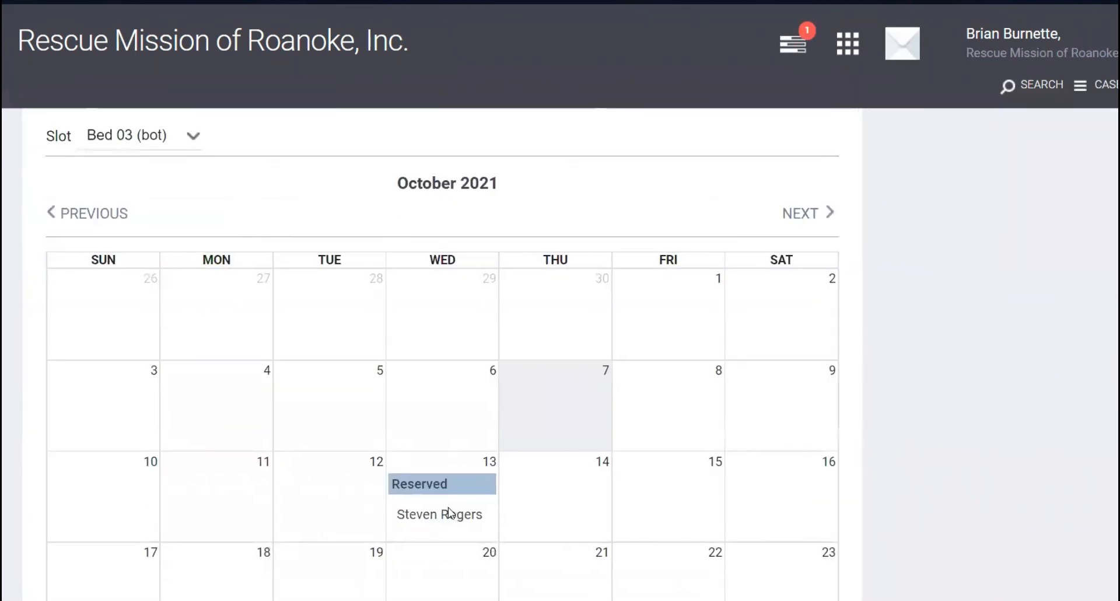
{"action": "left_click", "coordinate": [934, 371]}
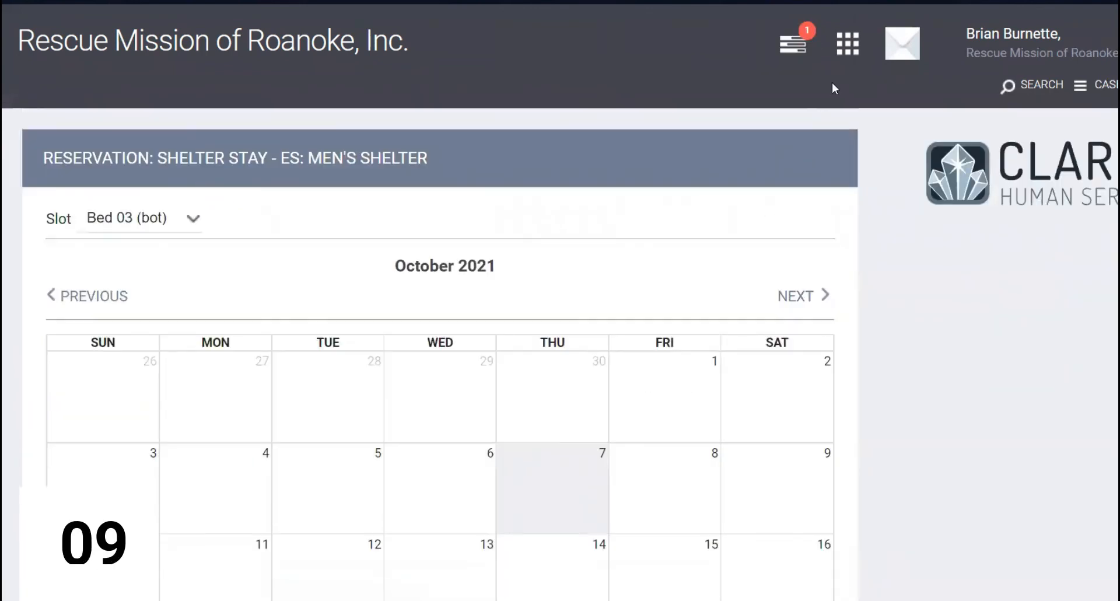
Return to Attendance and reopen the reservation chart for Shelter Stay - ES: Men's Shelter
{"action": "left_click", "coordinate": [848, 44]}
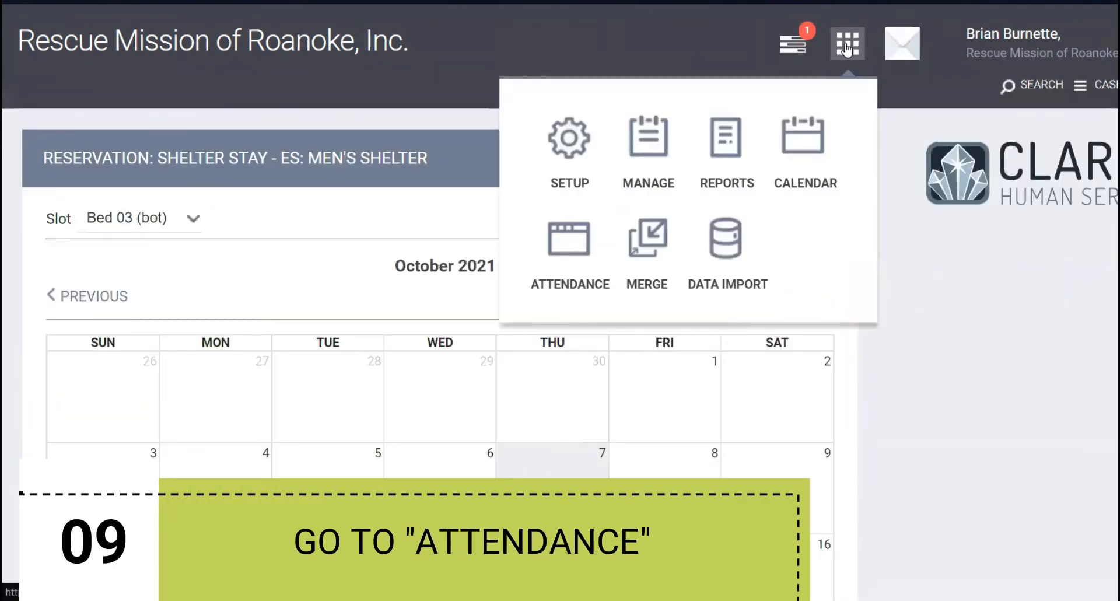
{"action": "left_click", "coordinate": [570, 244]}
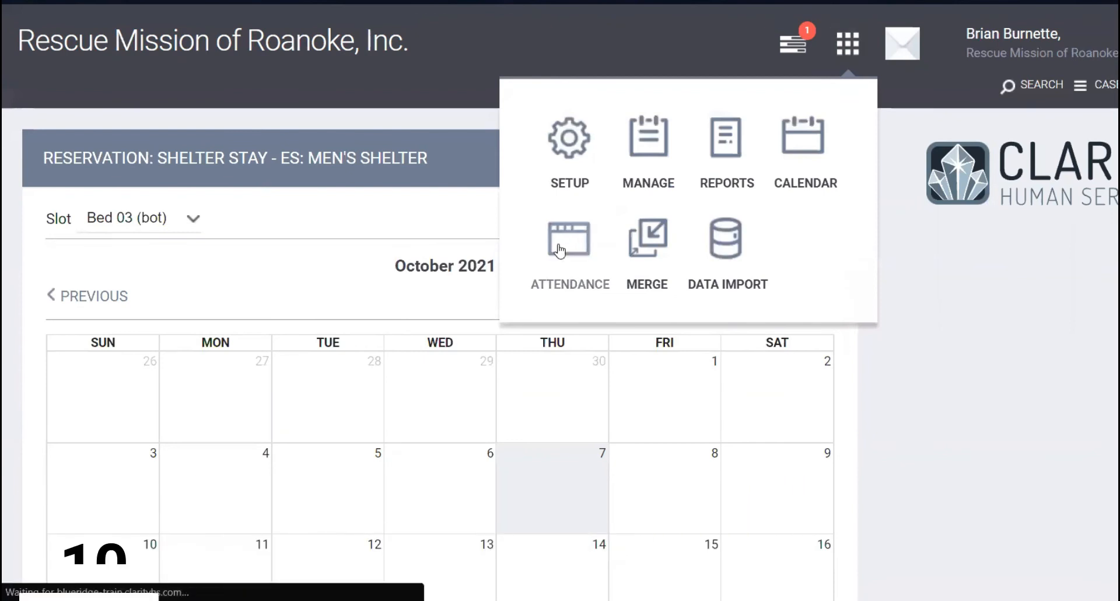
{"action": "scroll", "coordinate": [559, 252], "scroll_direction": "down", "scroll_amount": 3}
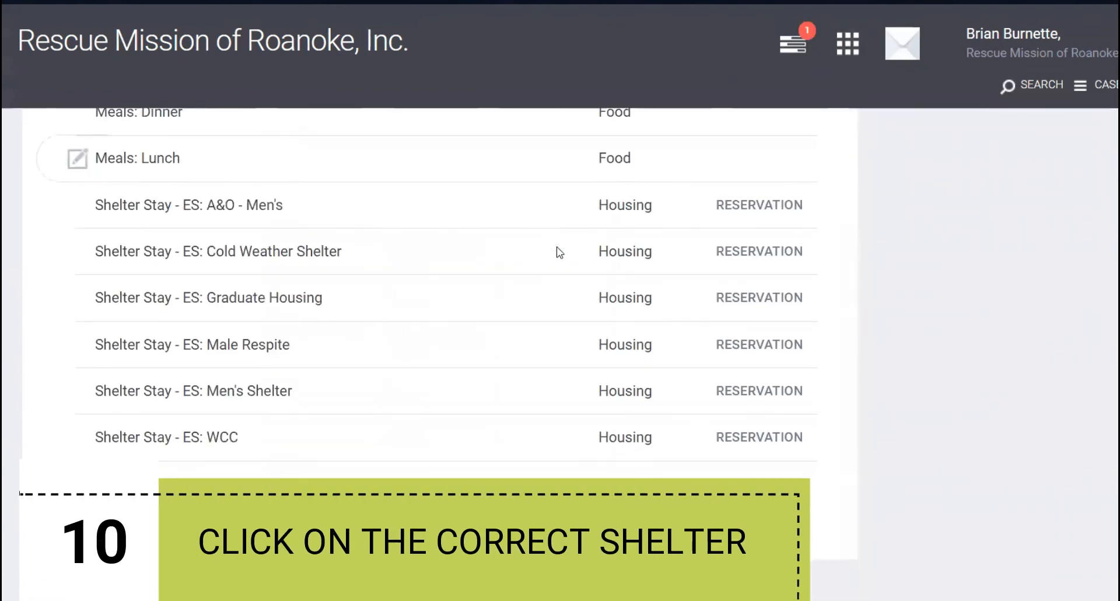
{"action": "left_click", "coordinate": [756, 392]}
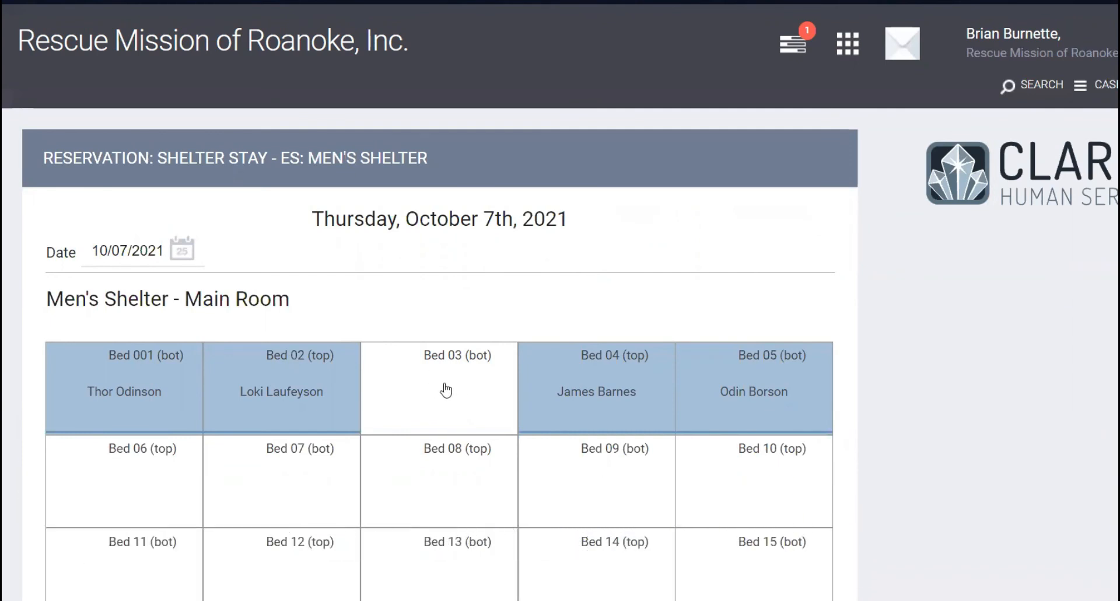
Start an October 7 reservation for the empty Bed 03 (bot) and assign the new client, found by partial name
{"action": "left_click", "coordinate": [431, 401]}
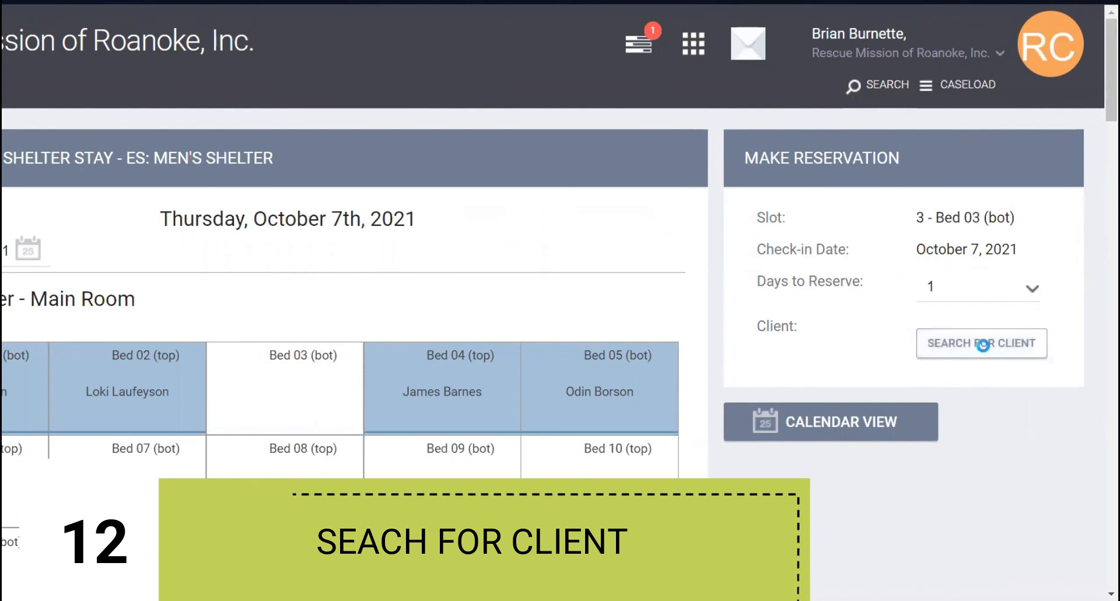
{"action": "left_click", "coordinate": [989, 352]}
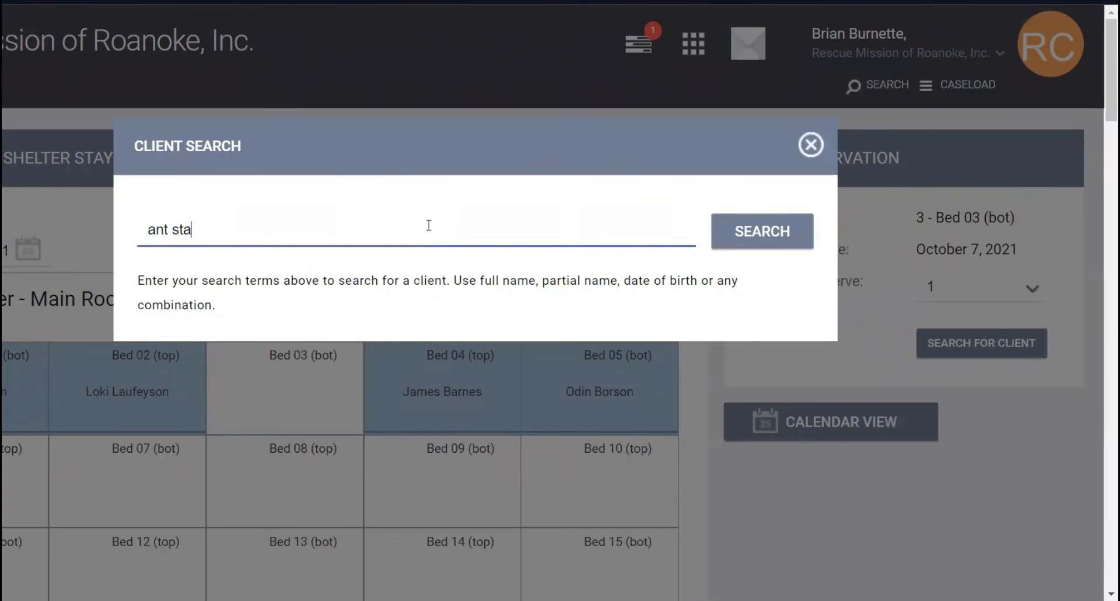
{"action": "key", "text": "Return"}
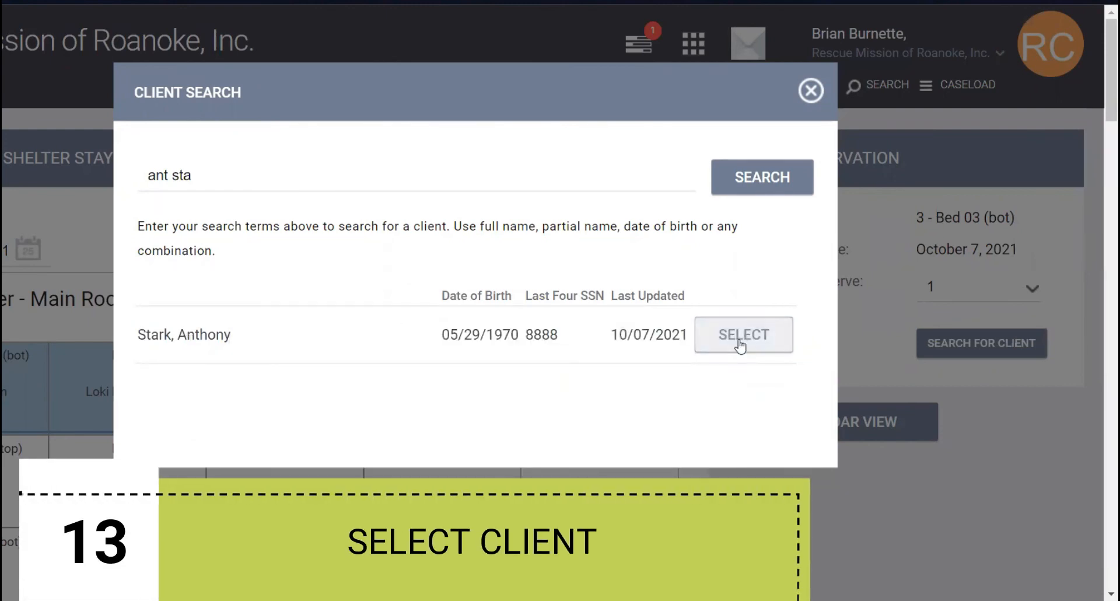
{"action": "left_click", "coordinate": [740, 344]}
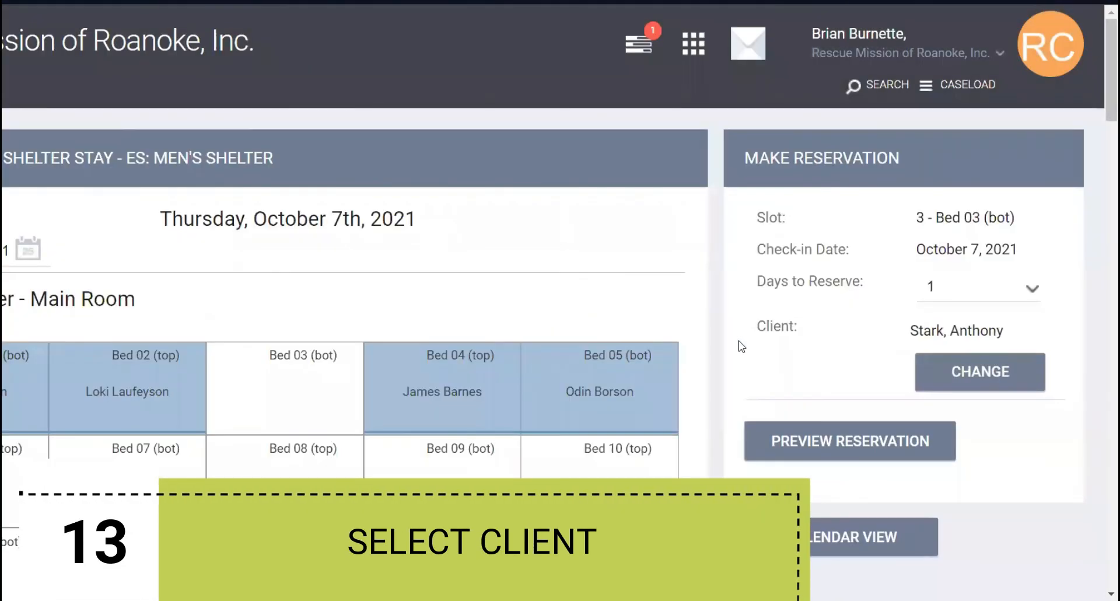
Set the Bed 03 reservation to 7 days and generate its preview
{"action": "left_click", "coordinate": [1032, 288]}
{"action": "left_click", "coordinate": [947, 27]}
{"action": "scroll", "coordinate": [764, 332], "scroll_direction": "down", "scroll_amount": 2}
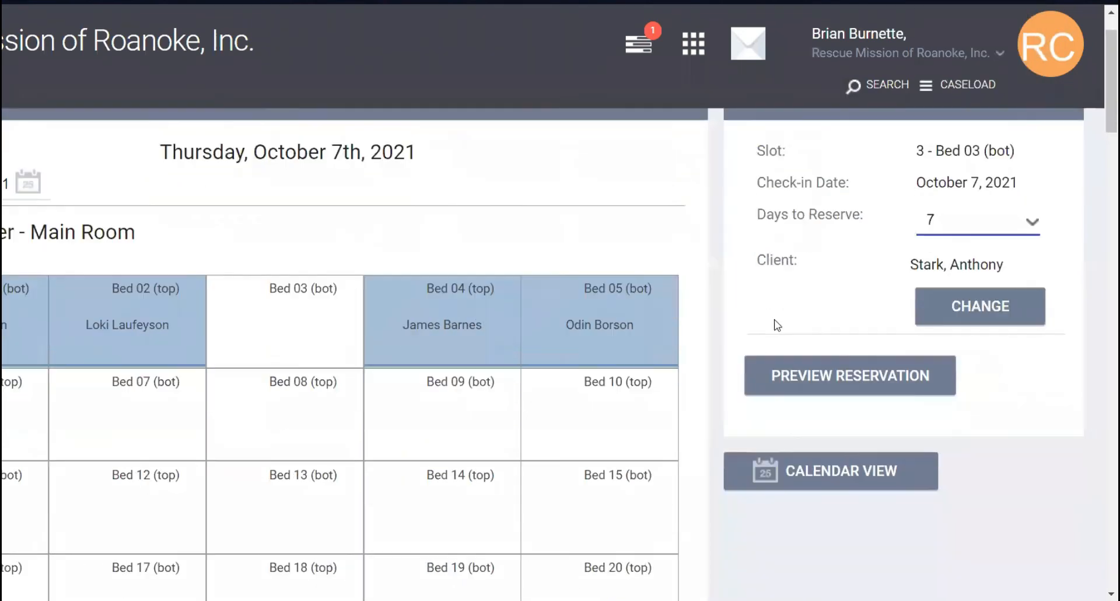
{"action": "left_click", "coordinate": [847, 363]}
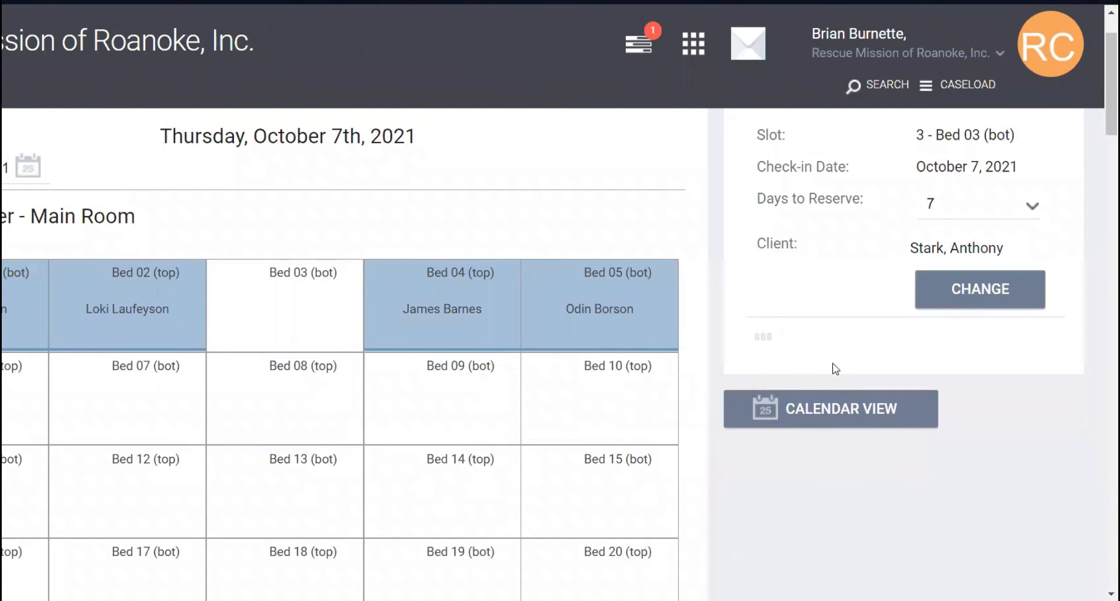
Confirm the previewed Bed 03 (bot) reservation for October 7 through October 13, 2021
{"action": "scroll", "coordinate": [851, 350], "scroll_direction": "down", "scroll_amount": 5}
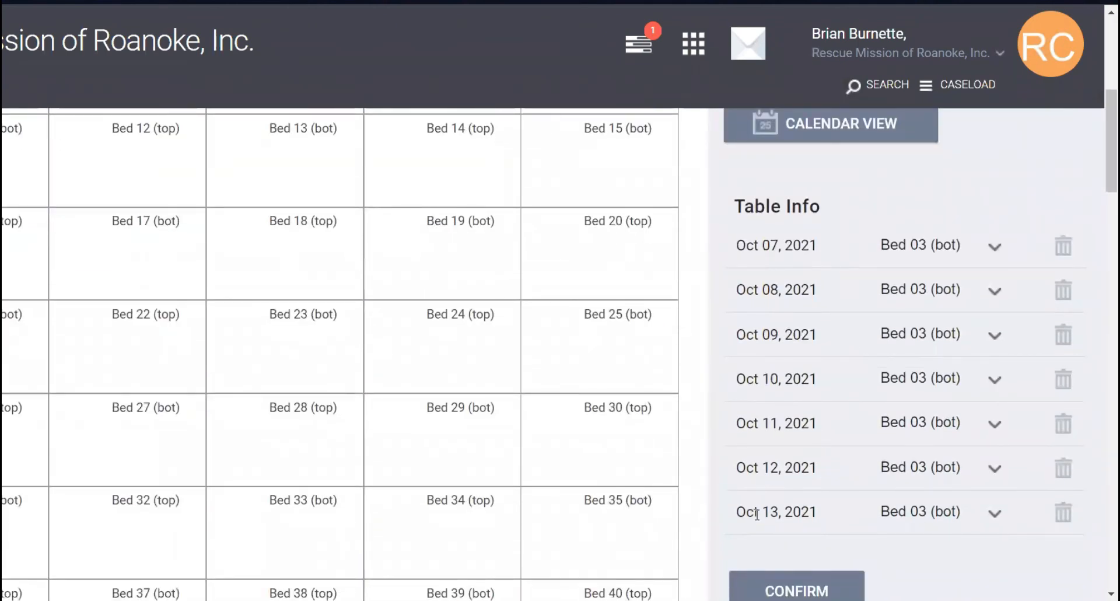
{"action": "scroll", "coordinate": [758, 508], "scroll_direction": "down", "scroll_amount": 4}
{"action": "left_click", "coordinate": [791, 426]}
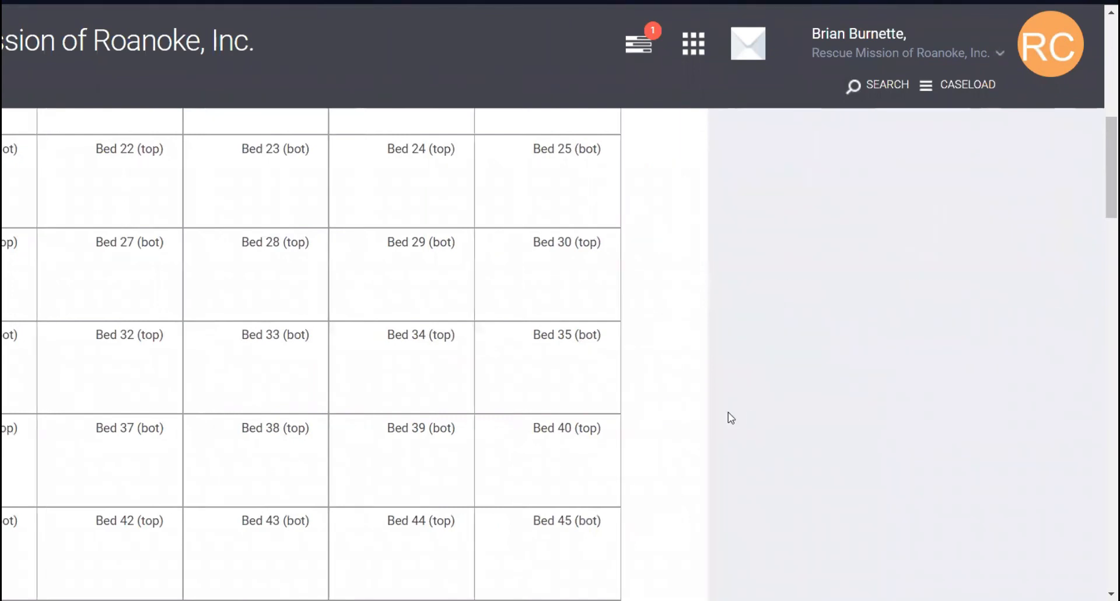
{"action": "scroll", "coordinate": [461, 393], "scroll_direction": "up", "scroll_amount": 9}
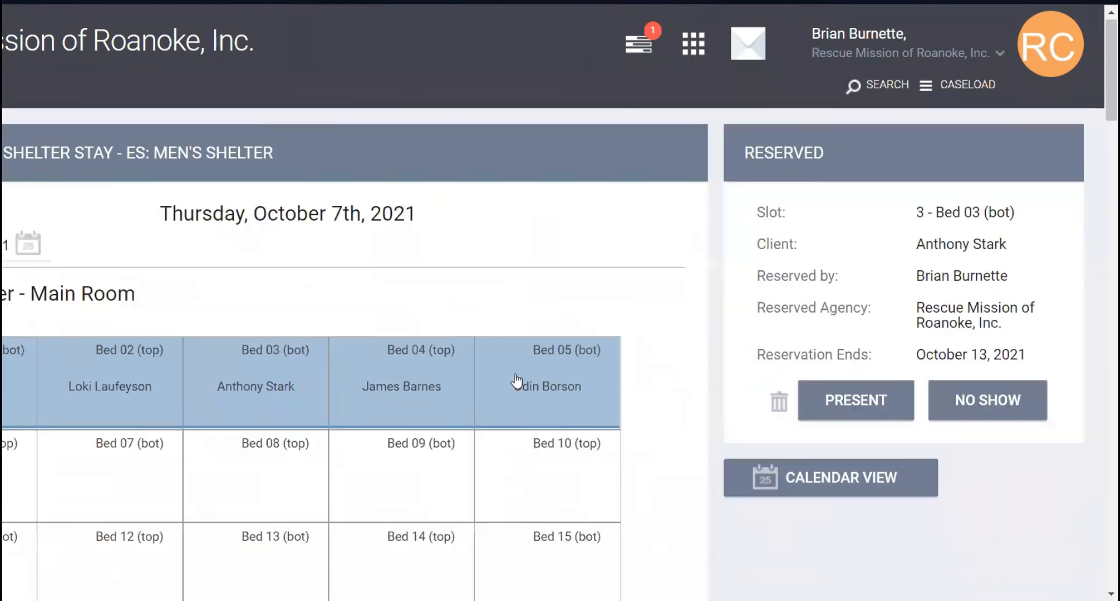